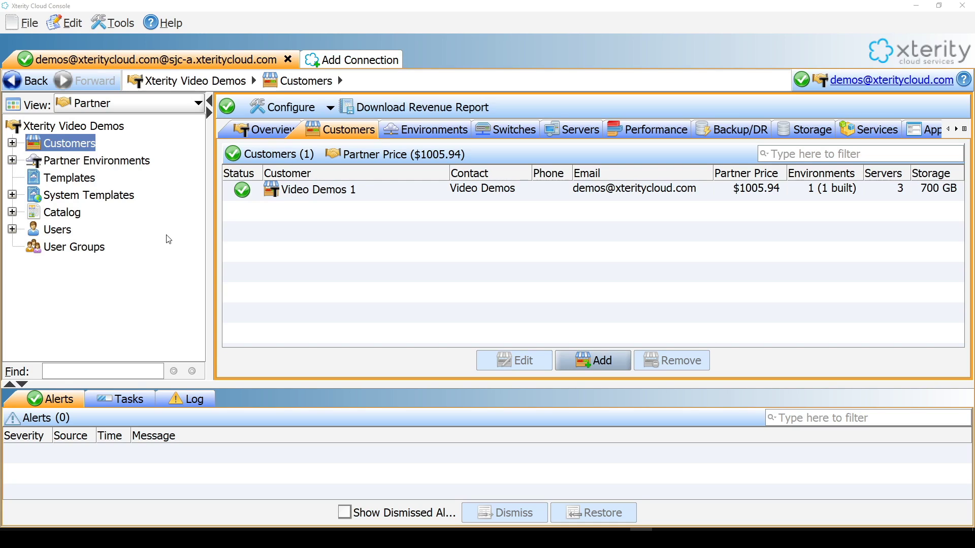
- Open the Demo Videos environment of customer Video Demos 1 in the Designer
click(11, 144)
click(32, 161)
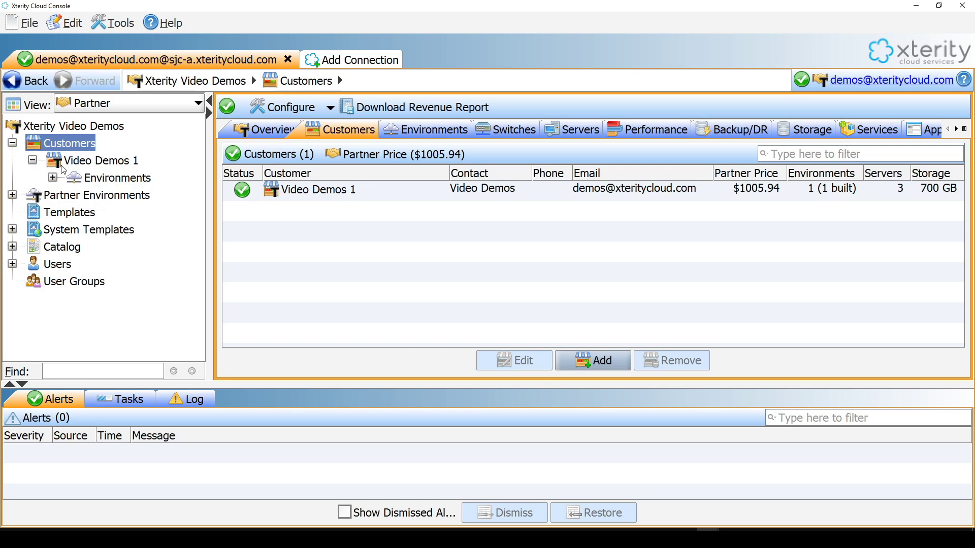
click(53, 178)
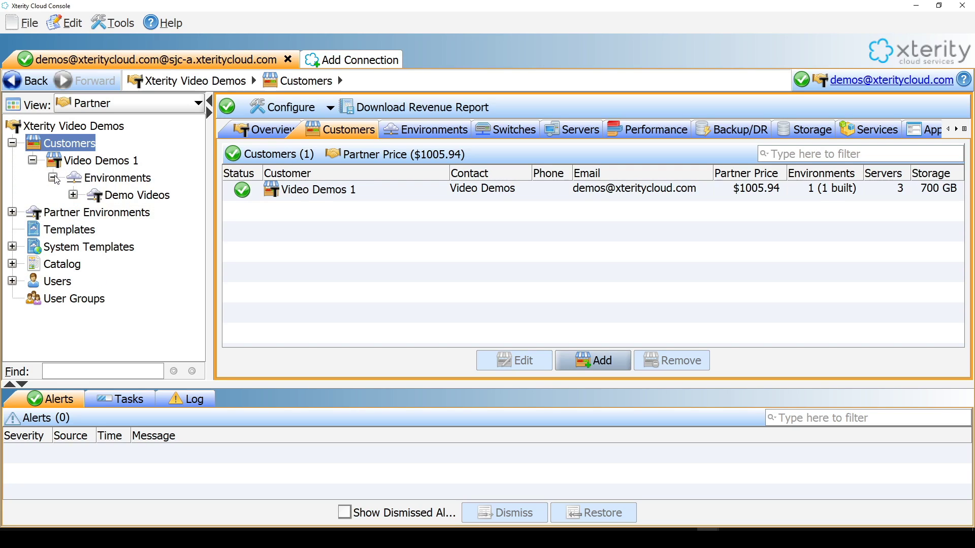
click(74, 195)
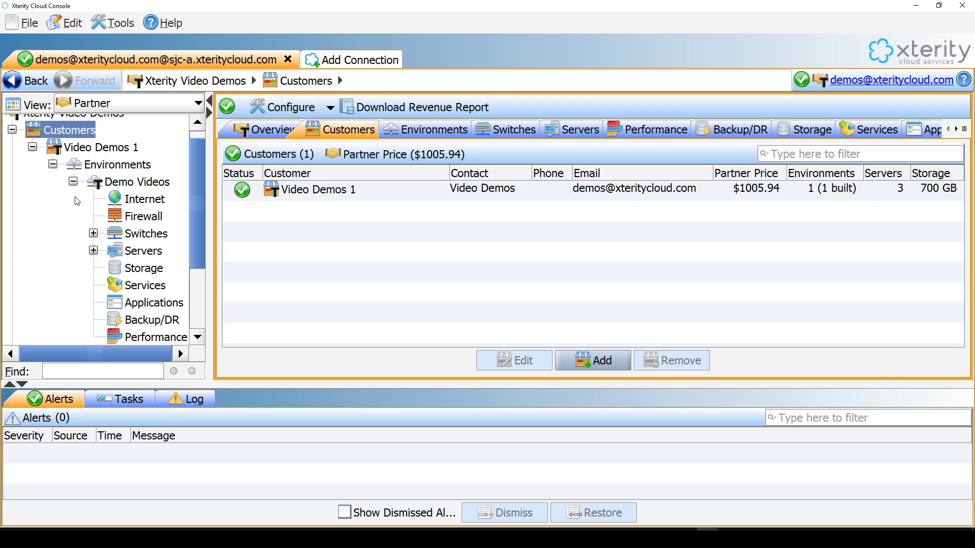
right_click(134, 183)
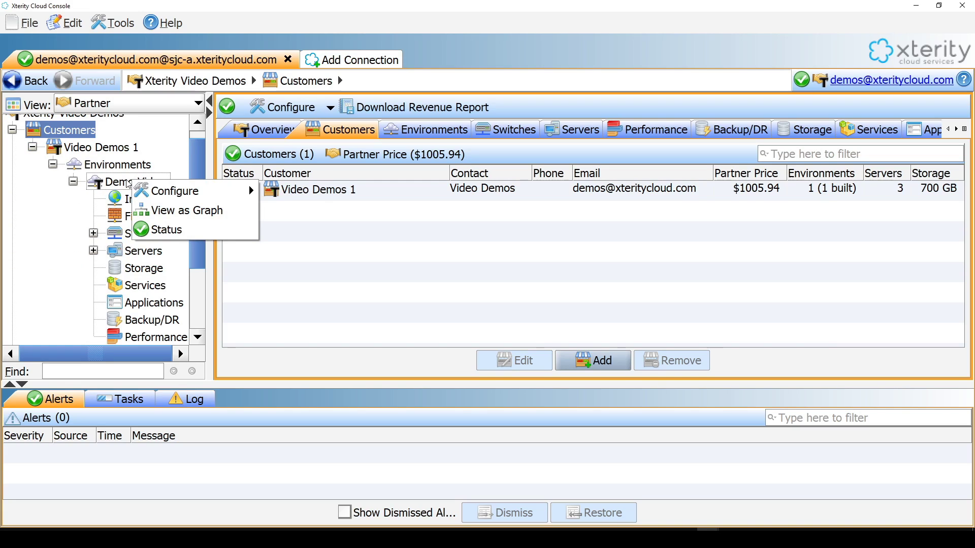
mouse_move(180, 193)
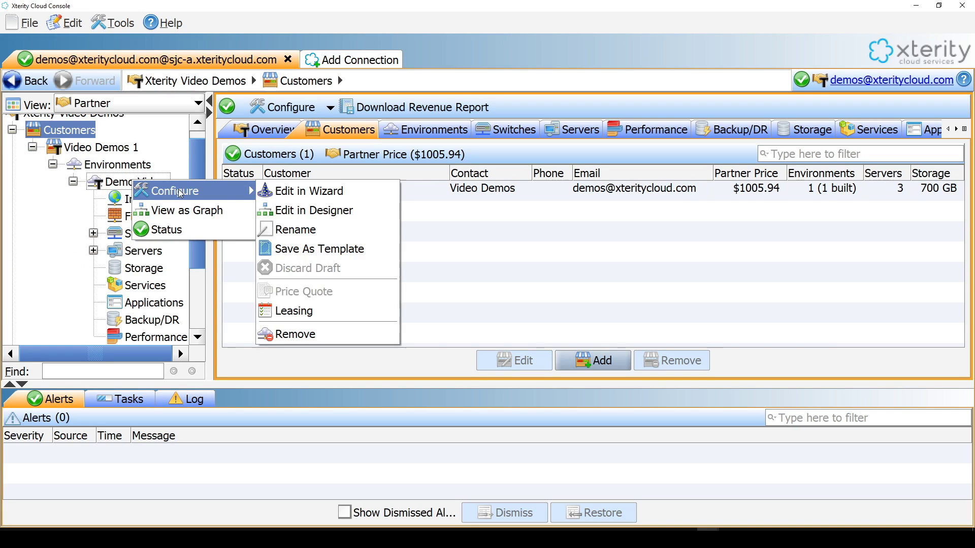
click(303, 214)
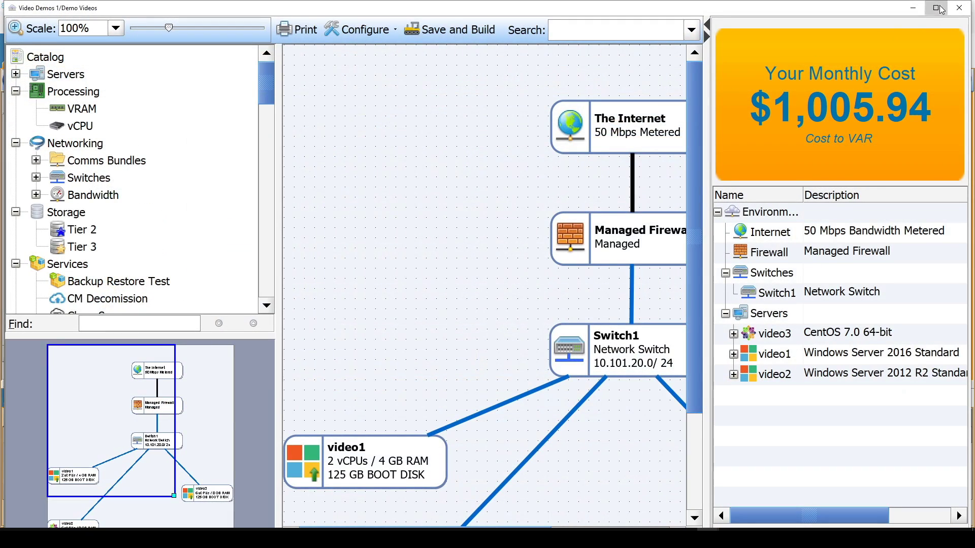
click(936, 7)
scroll(543, 204, down, 4)
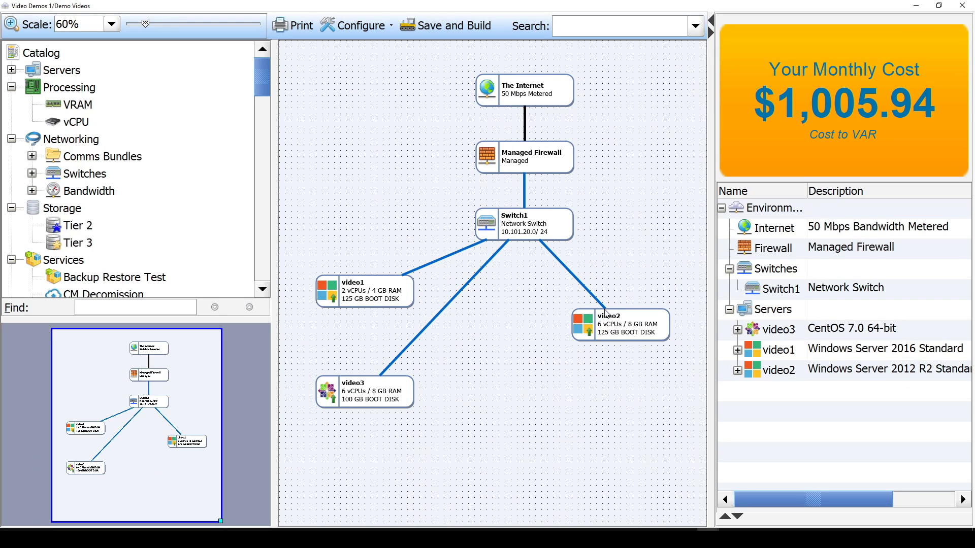
- Review the applications available to add to server video1, then cancel its edit wizard
click(388, 296)
double_click(388, 296)
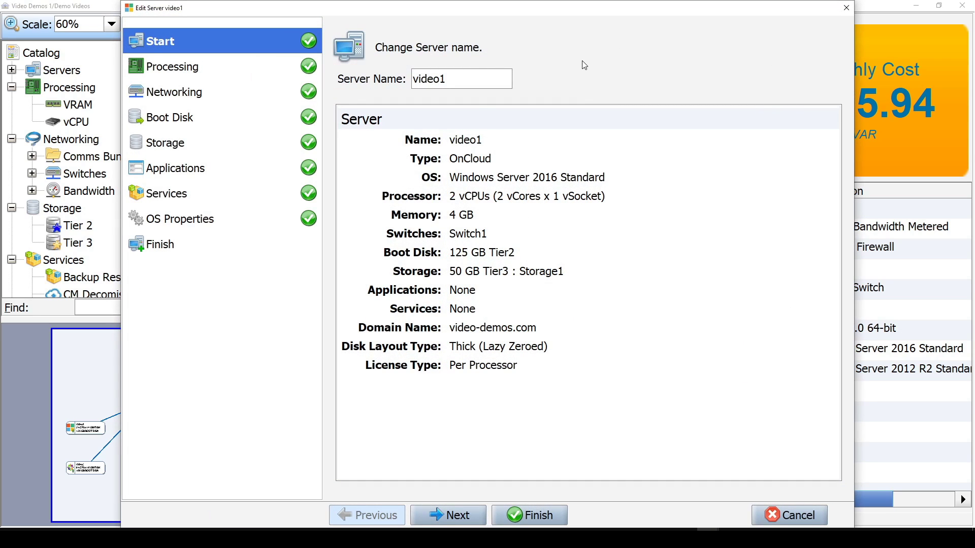
click(182, 172)
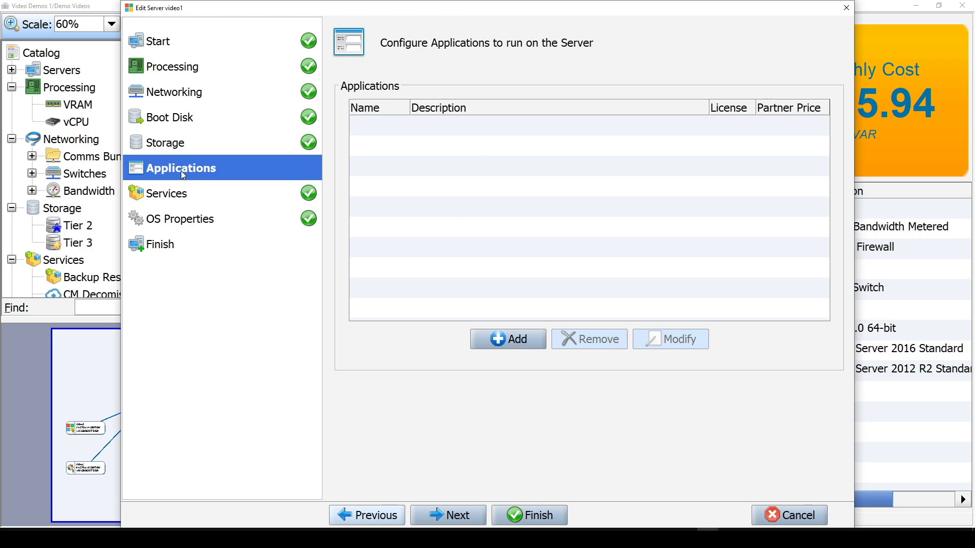
click(495, 341)
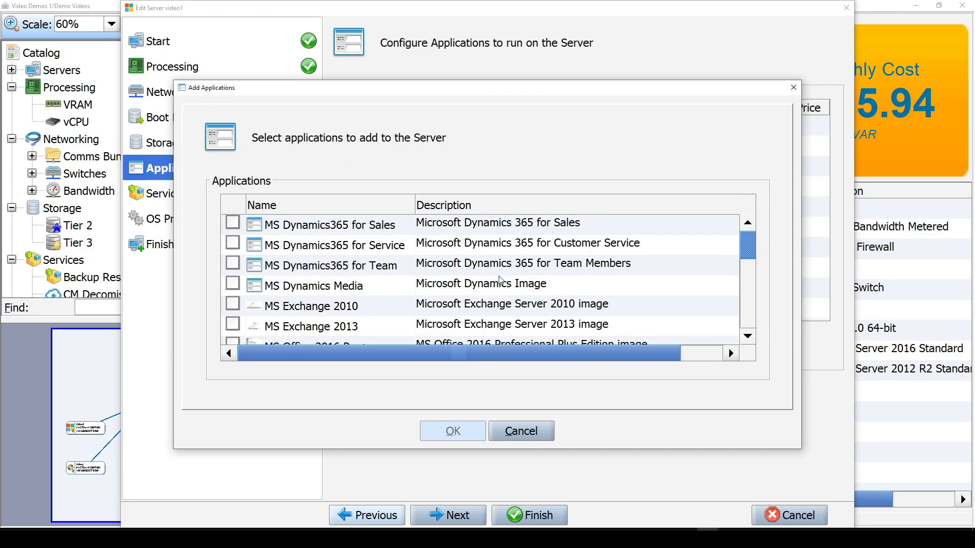
scroll(473, 282, down, 2)
scroll(474, 282, up, 2)
scroll(473, 282, down, 2)
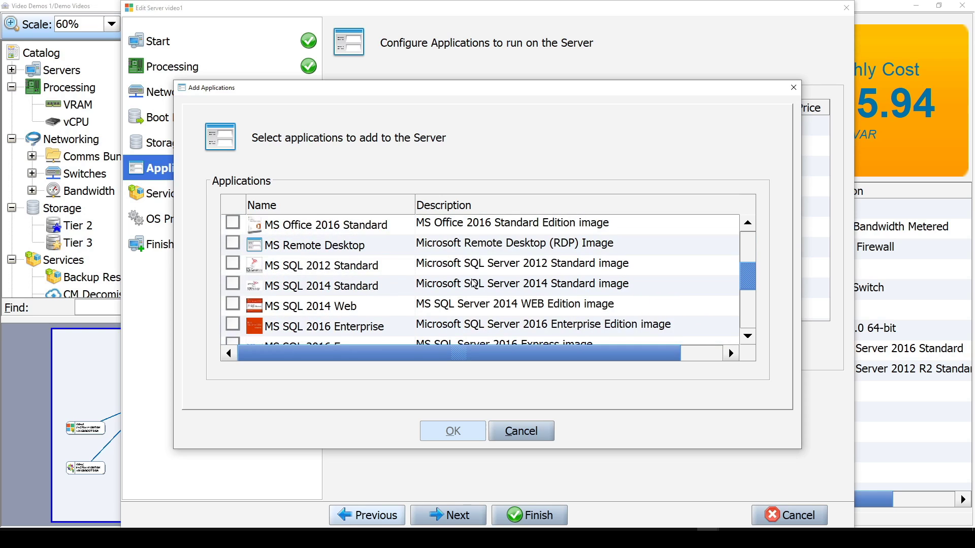
scroll(474, 283, down, 2)
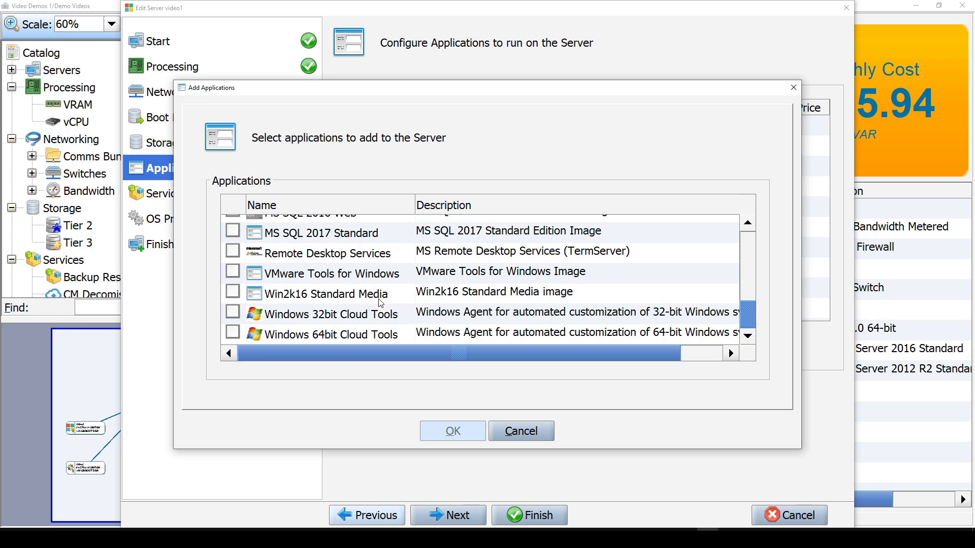
click(545, 424)
click(787, 515)
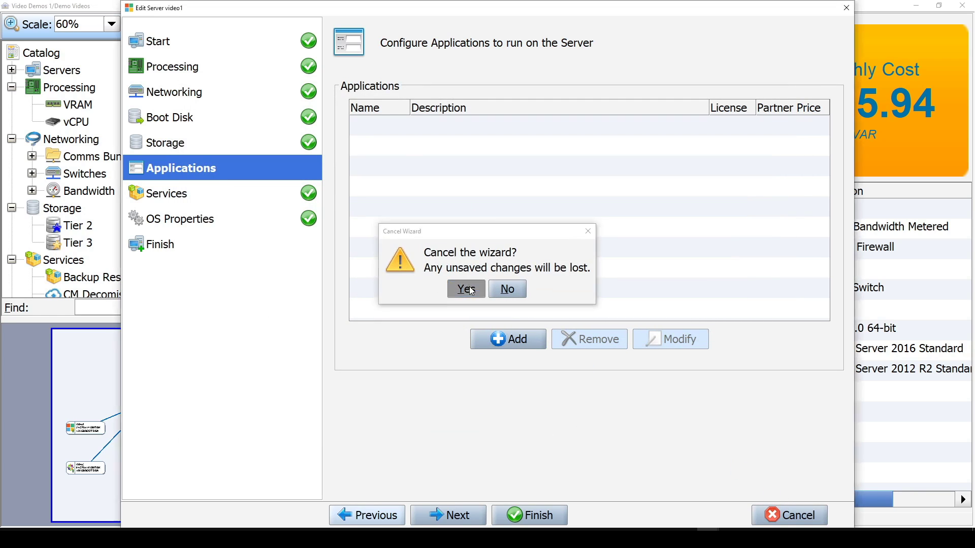
click(449, 285)
- Review the applications available to add to server video3, then cancel its edit wizard
click(362, 395)
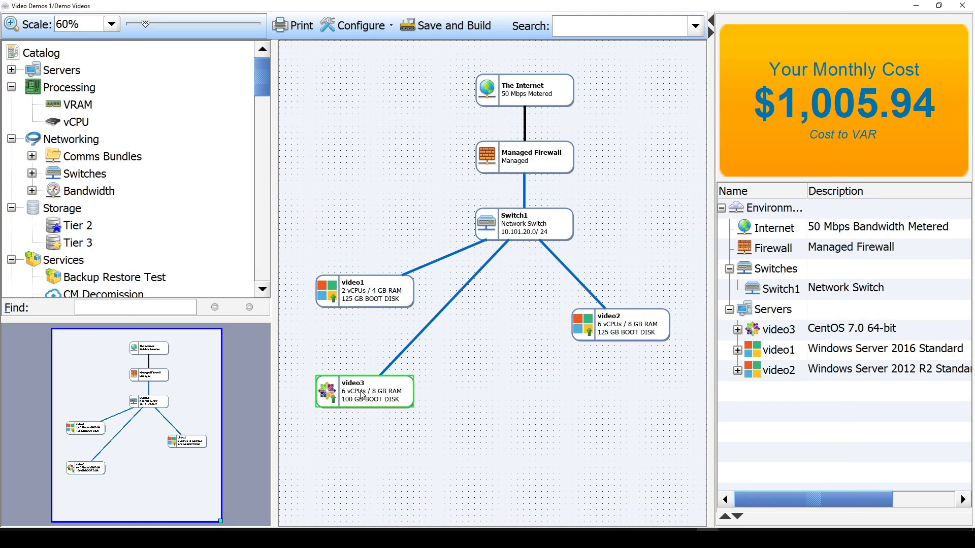
double_click(366, 395)
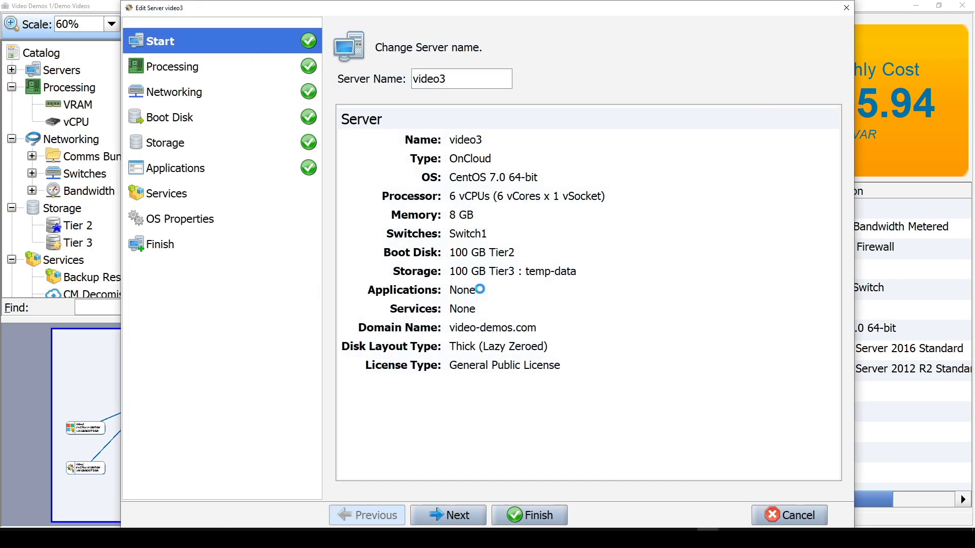
click(184, 173)
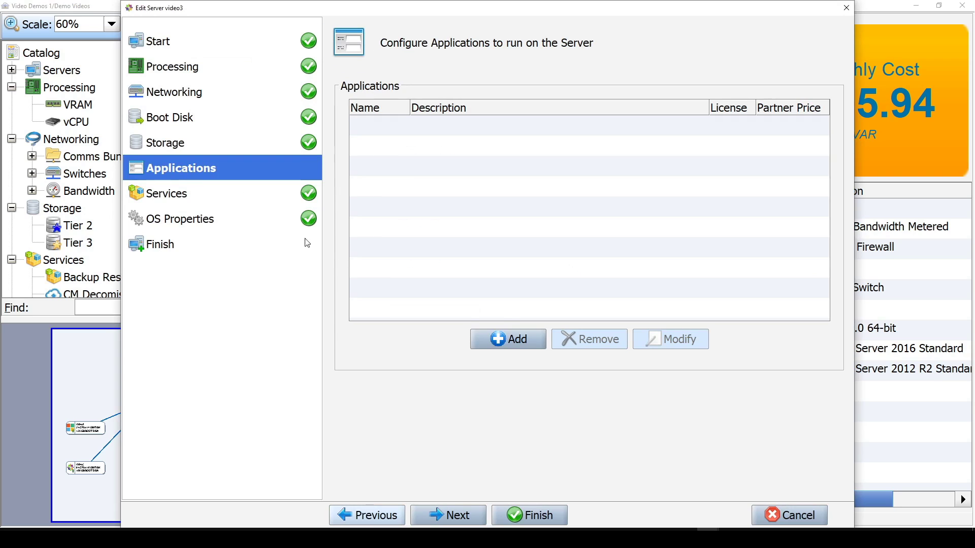
click(505, 342)
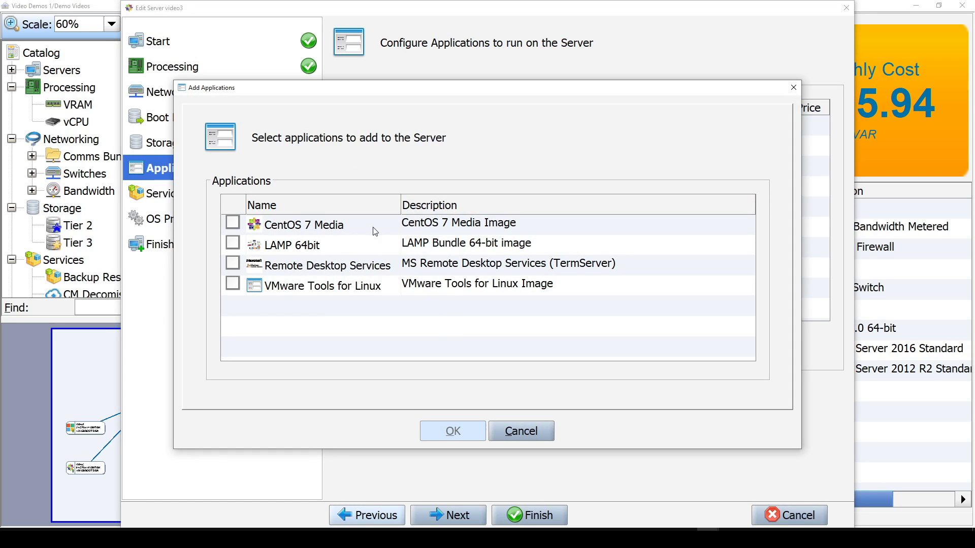
click(534, 432)
click(779, 513)
click(466, 287)
- Add the MS SQL 2016 Express application to server video1
double_click(374, 290)
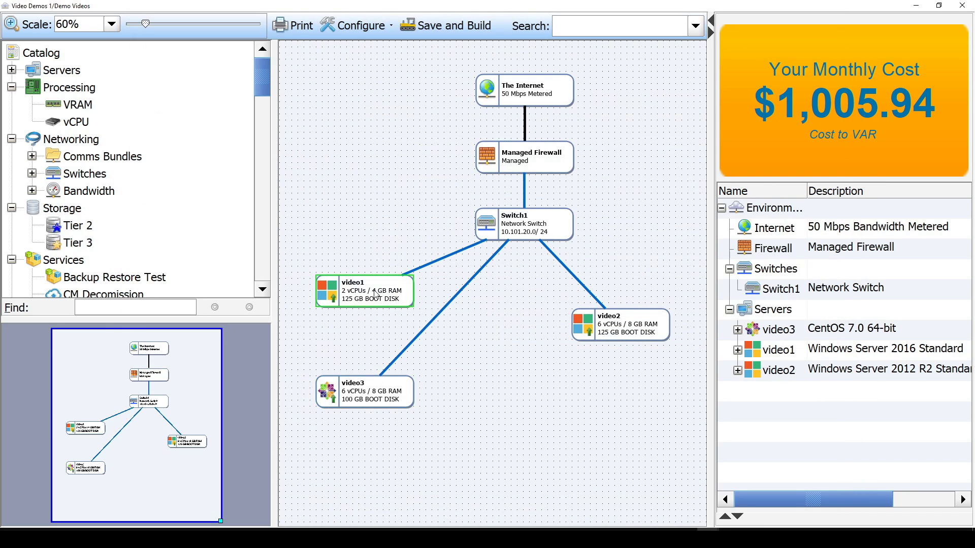
click(160, 169)
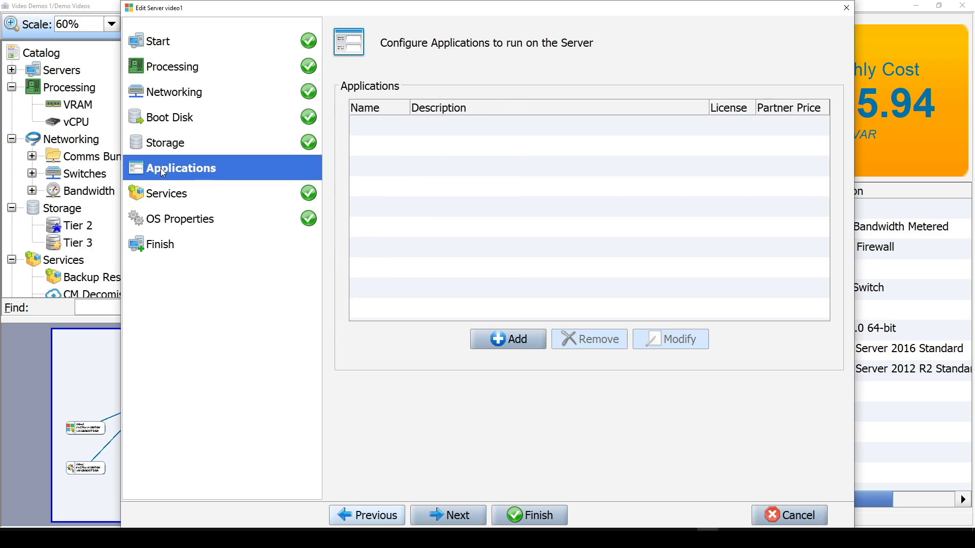
click(500, 339)
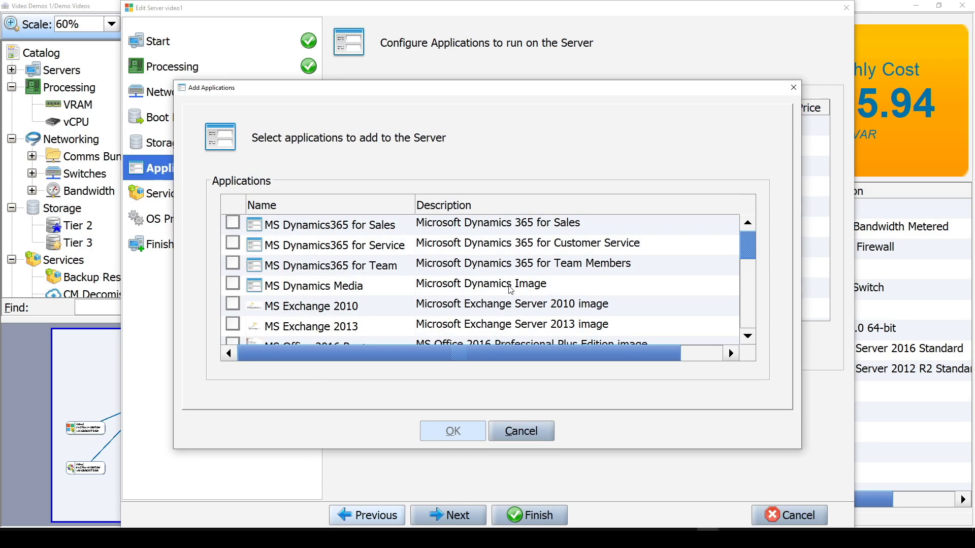
scroll(344, 262, down, 6)
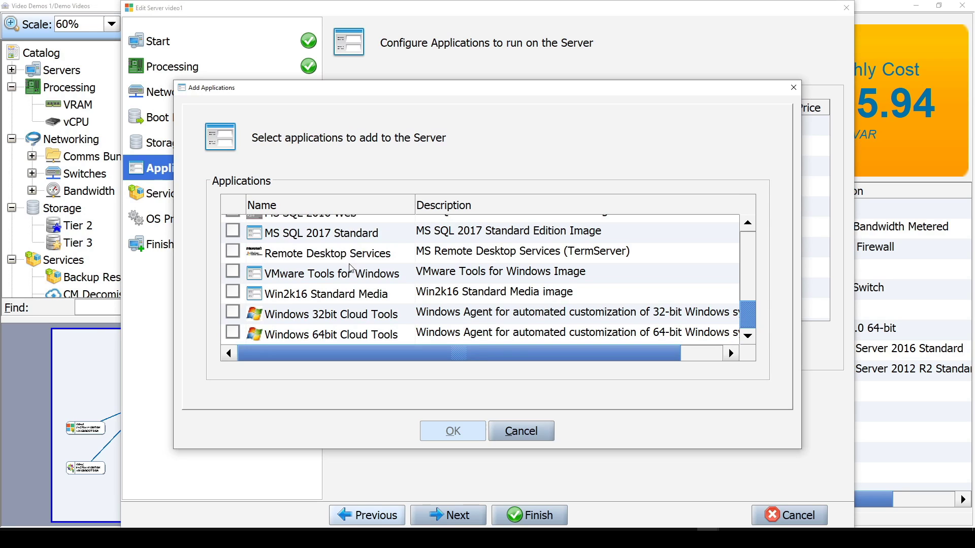
scroll(352, 269, up, 1)
scroll(351, 269, down, 1)
scroll(327, 336, up, 2)
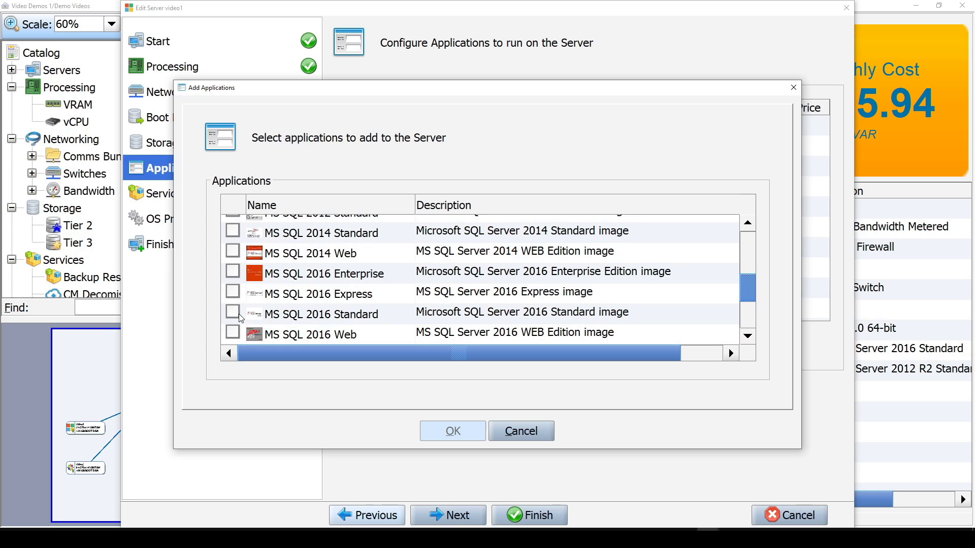
click(233, 294)
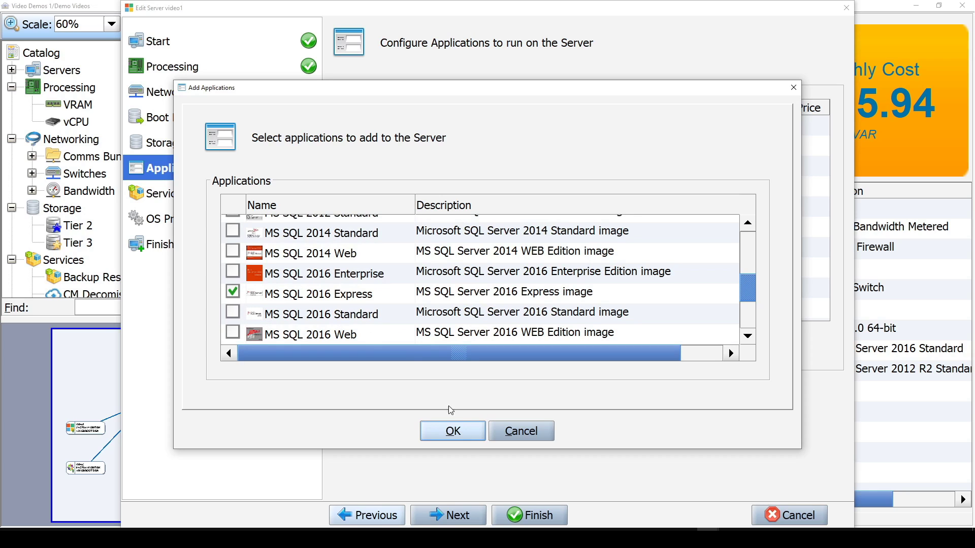
click(462, 434)
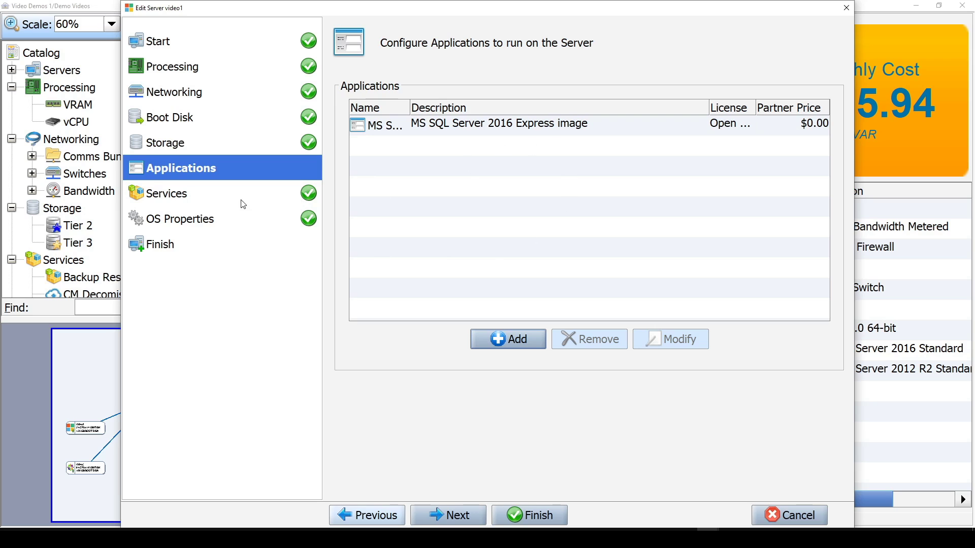
- Add the MS SQL 2017 Standard application to server video1
click(520, 348)
scroll(331, 323, down, 5)
scroll(331, 323, up, 3)
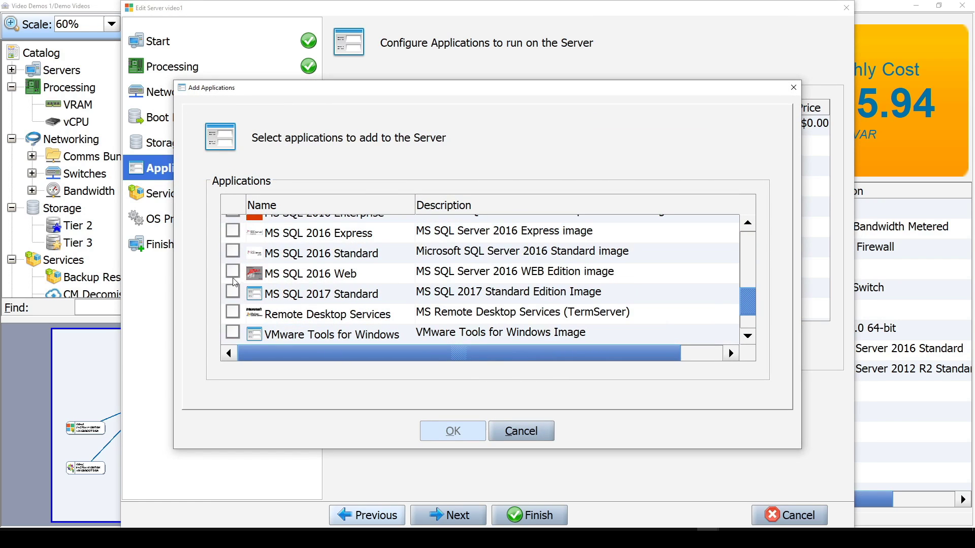
click(233, 292)
click(444, 430)
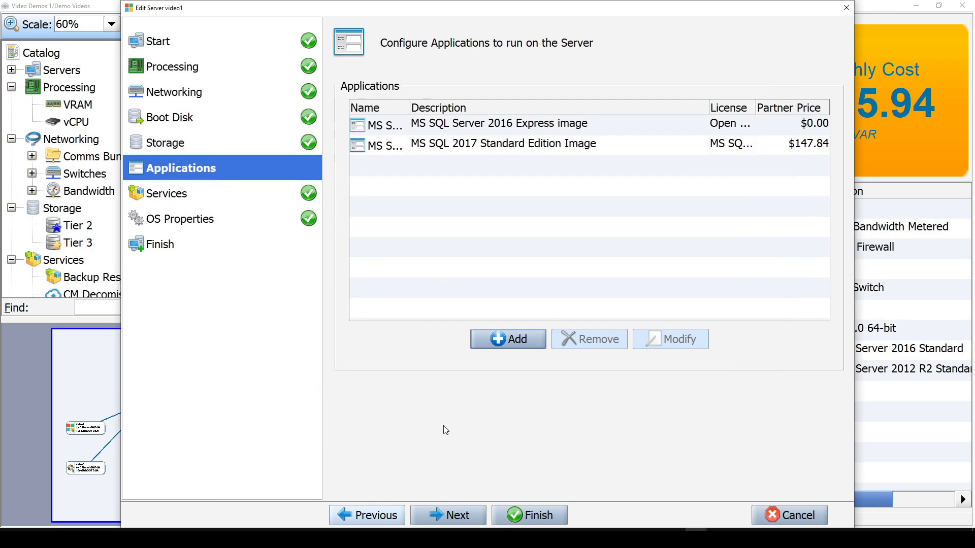
- Remove the MS SQL 2017 Standard application from server video1's application list
click(797, 147)
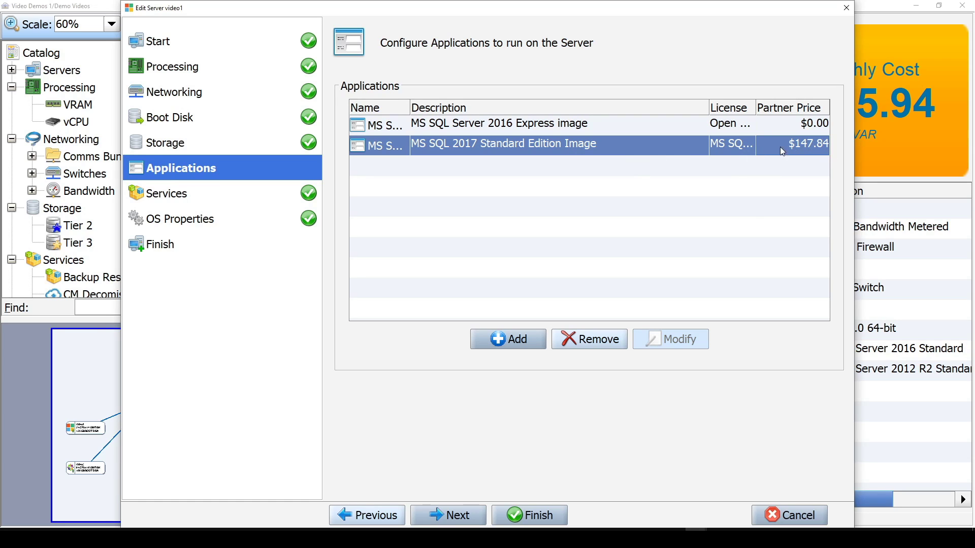
click(569, 130)
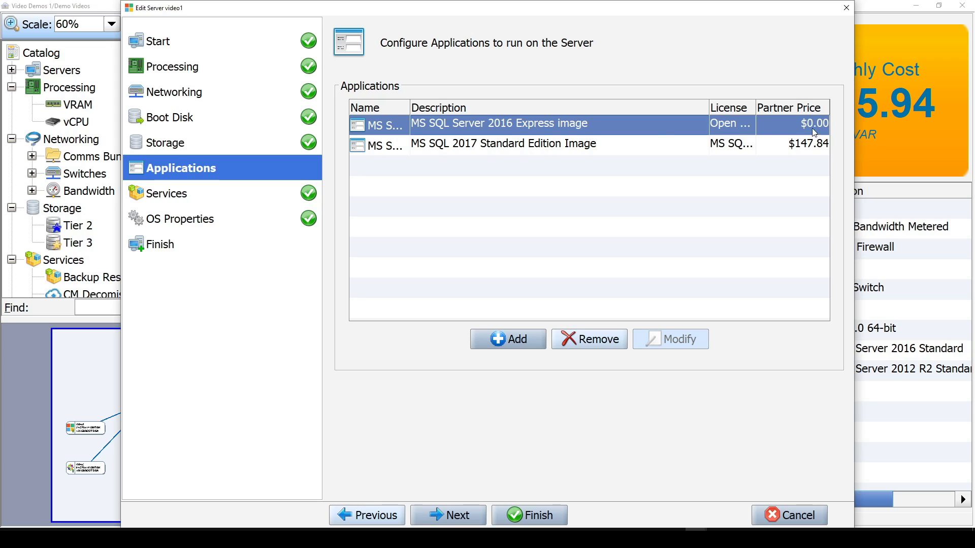
click(555, 143)
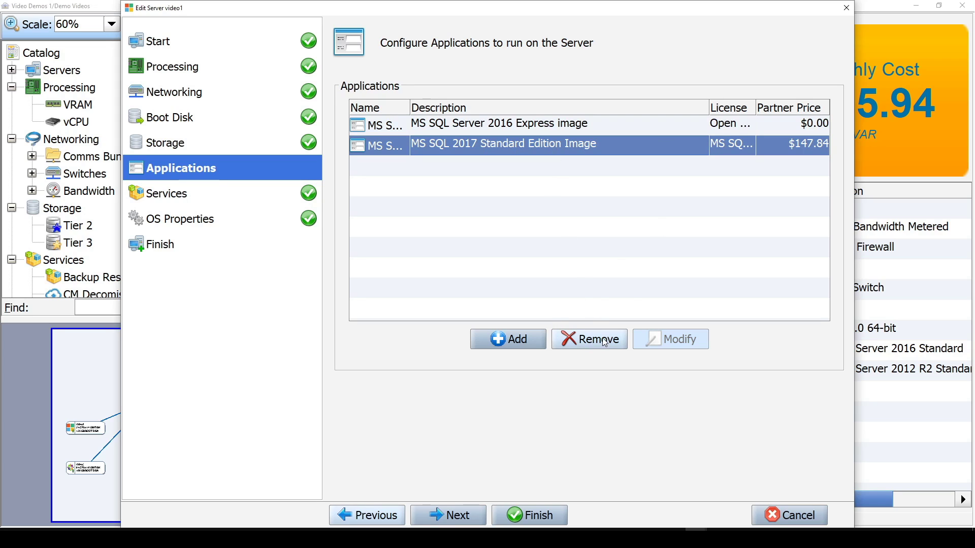
click(606, 340)
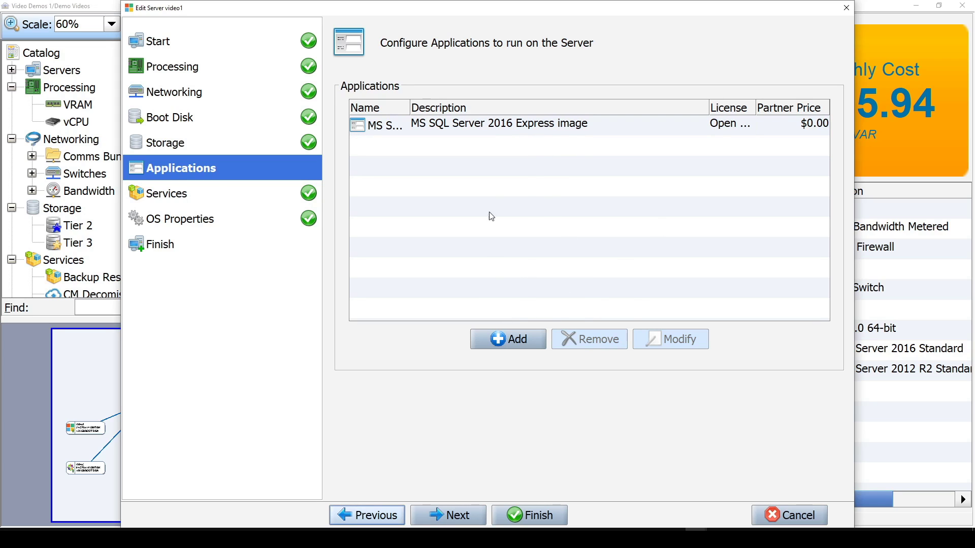
- Review the summary and update server video1 with the new configuration
click(173, 244)
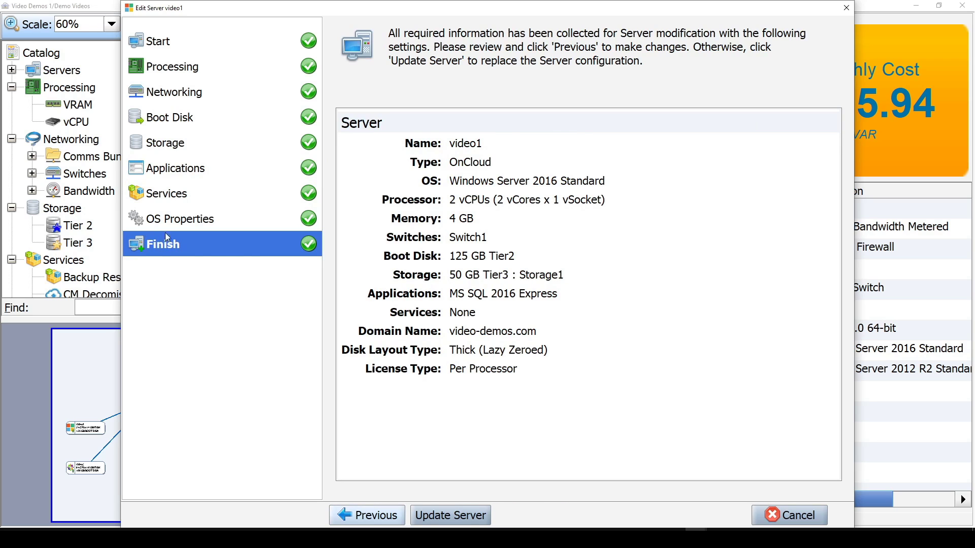
click(460, 516)
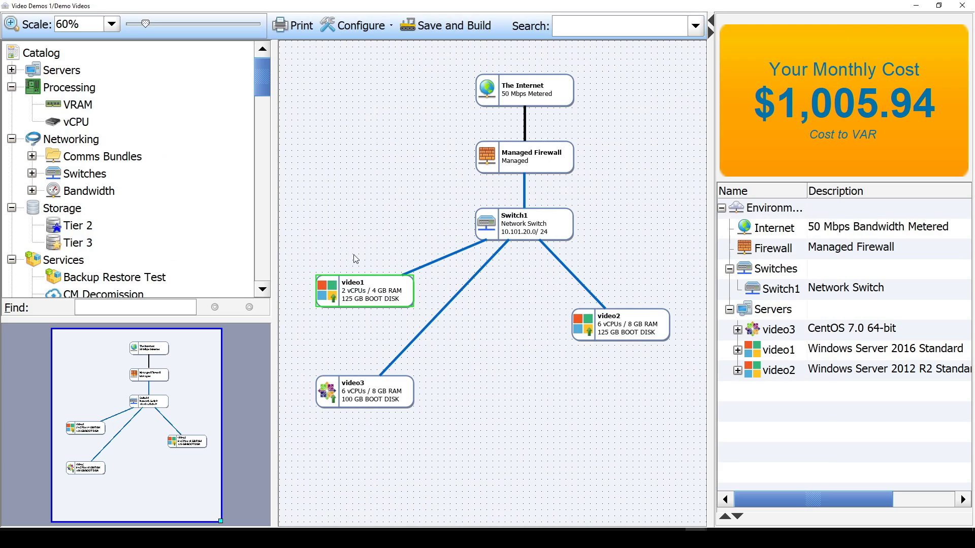
- Save and build the environment, then follow the build in the task list
click(456, 29)
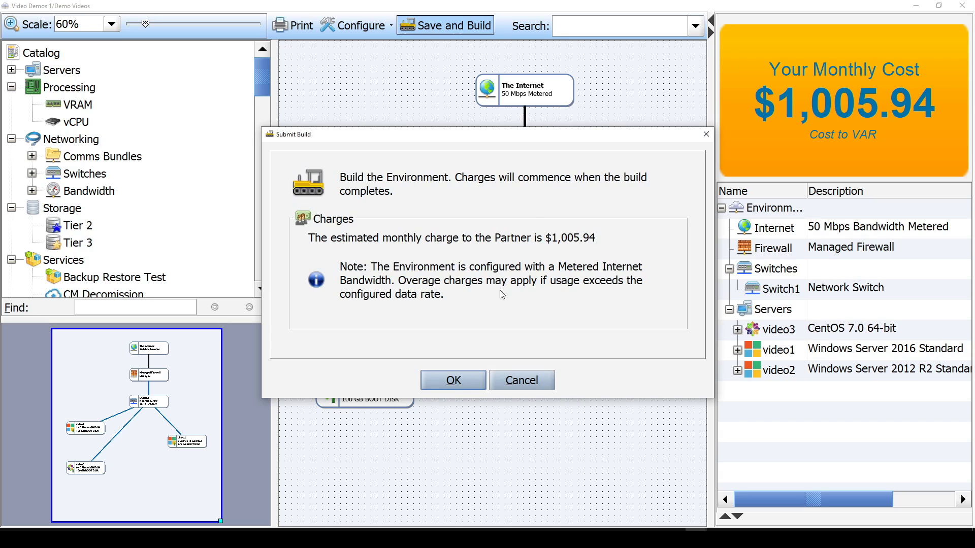
click(452, 381)
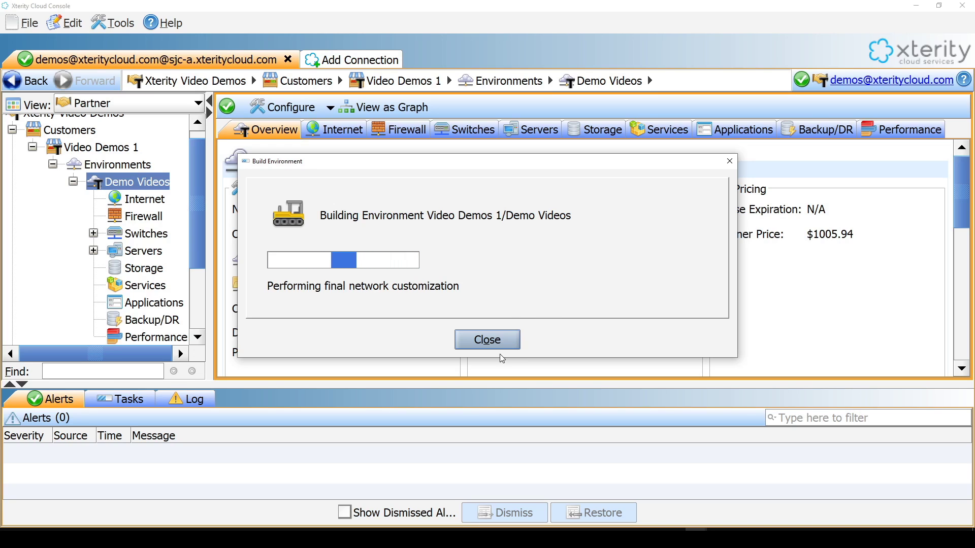
click(465, 346)
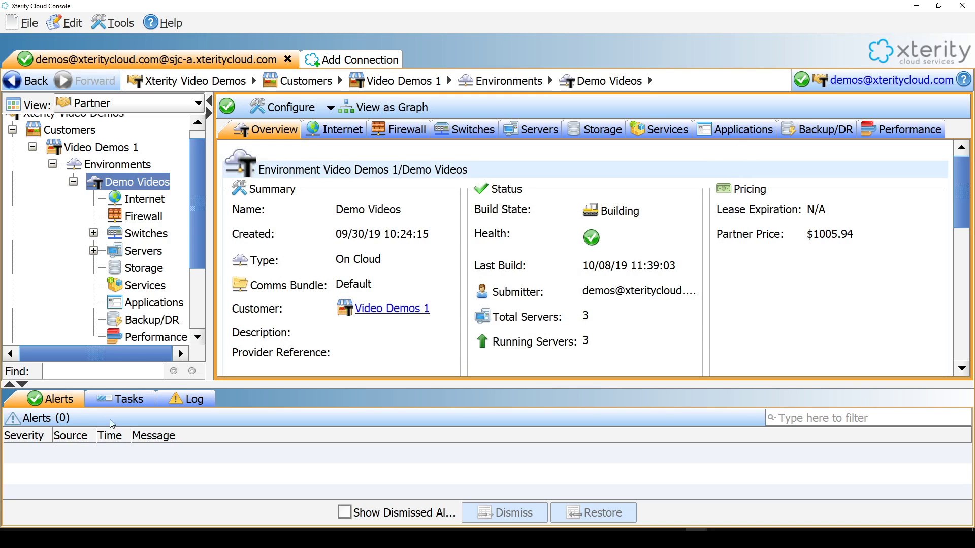
click(119, 405)
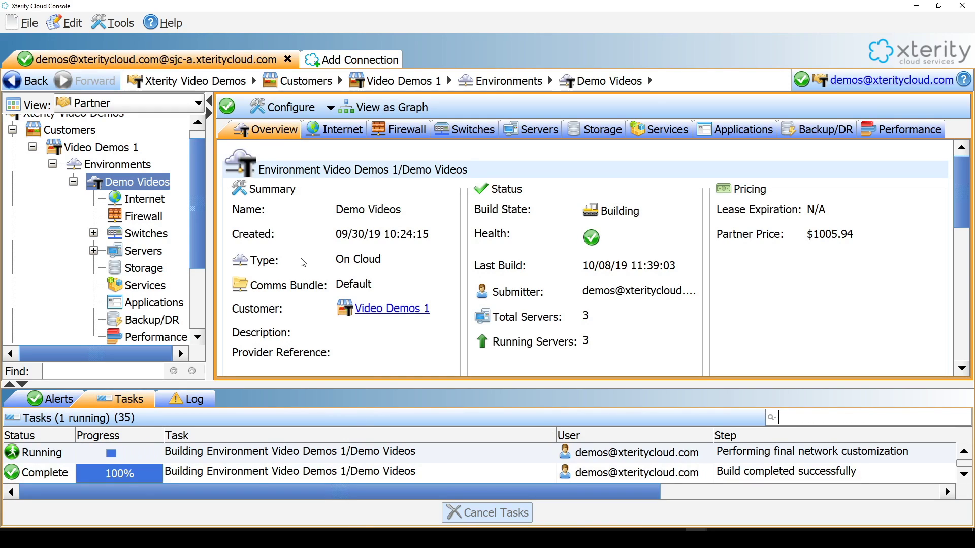
- Open server video1's software view and insert the MS SQL Server 2016 Express image install ISO into its virtual DVD
click(94, 250)
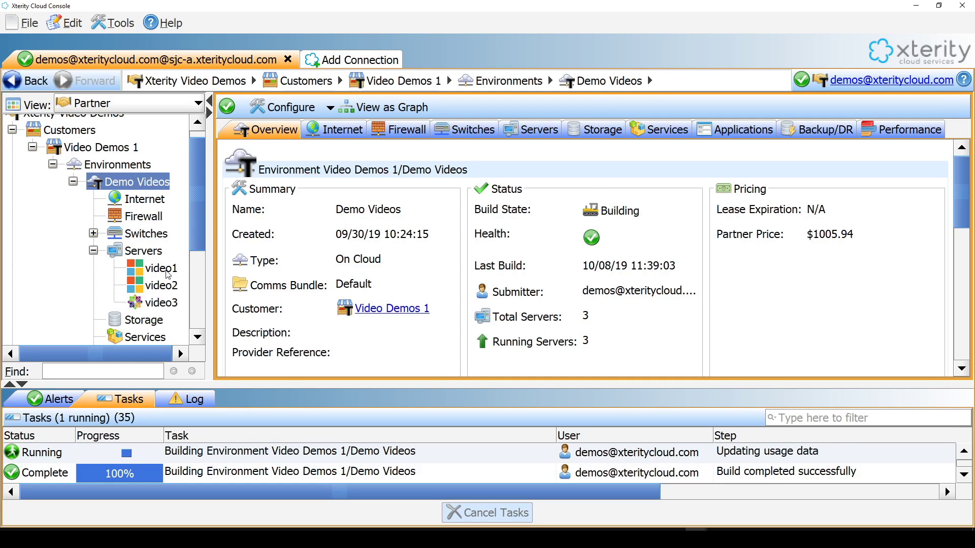
click(161, 269)
click(425, 131)
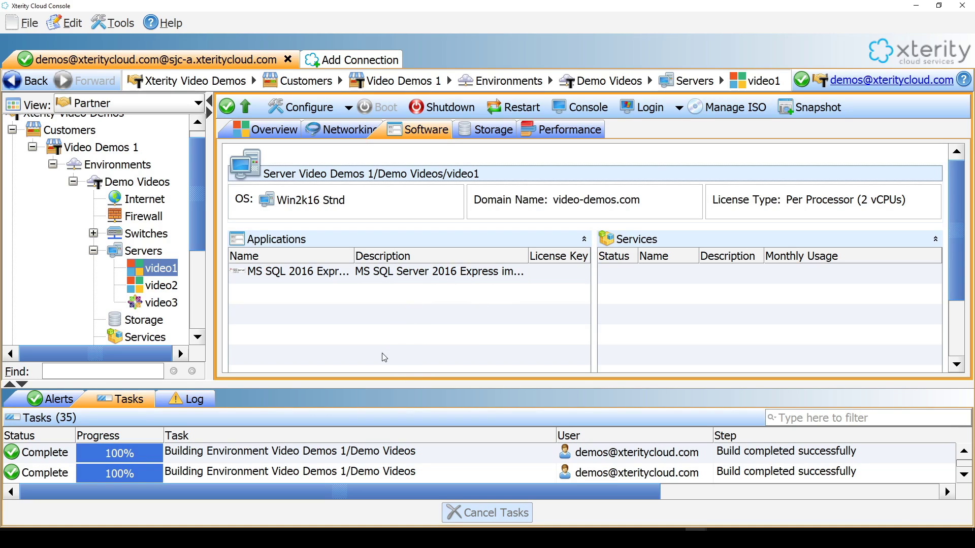
click(722, 114)
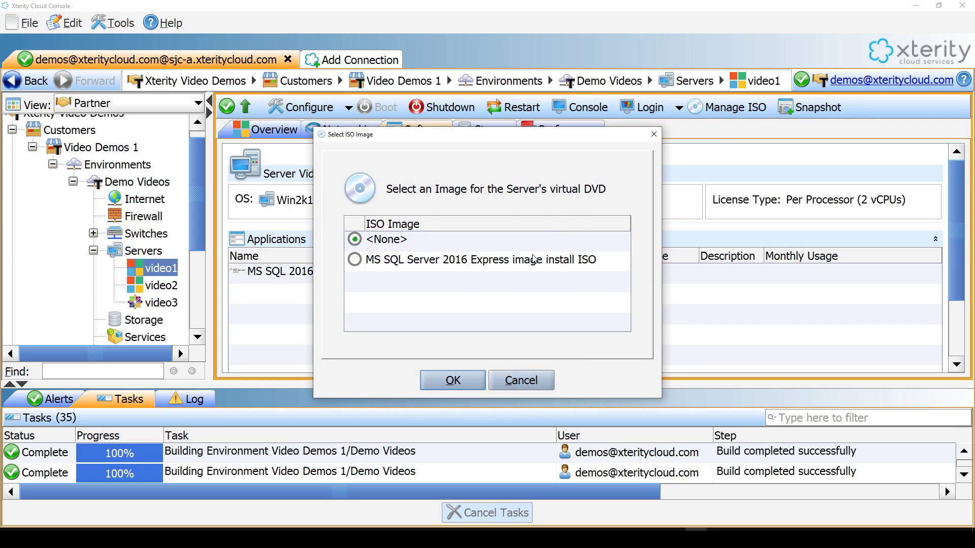
click(355, 259)
click(457, 384)
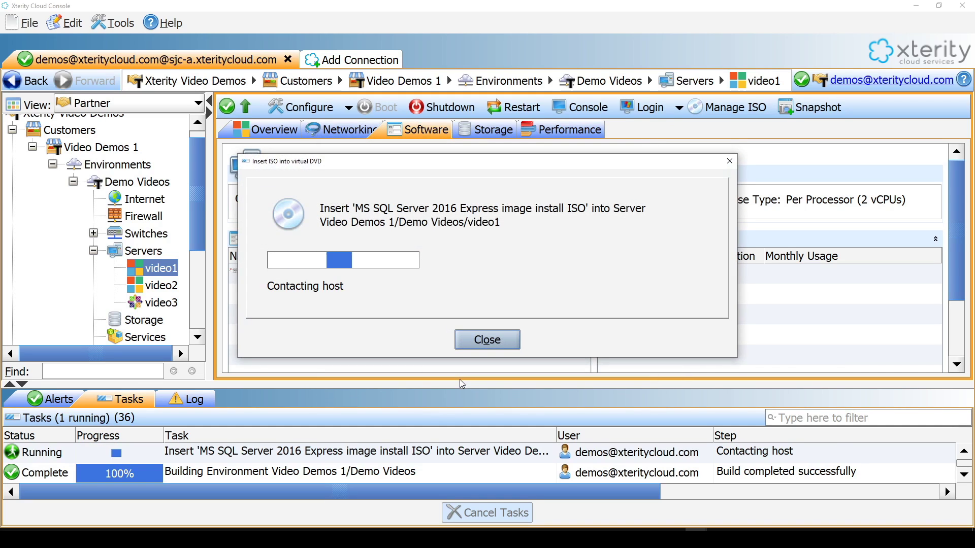
click(480, 344)
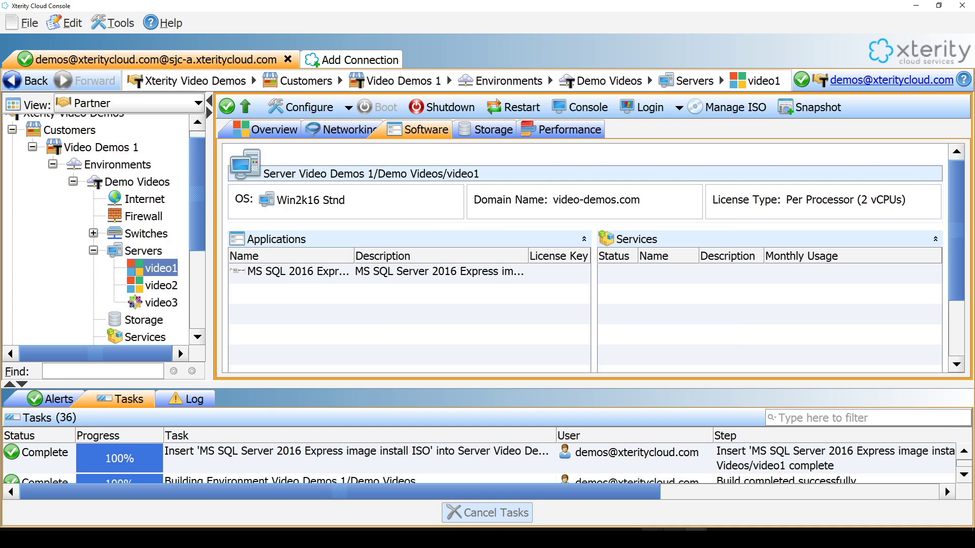
- Open the remote console of server video1
click(706, 518)
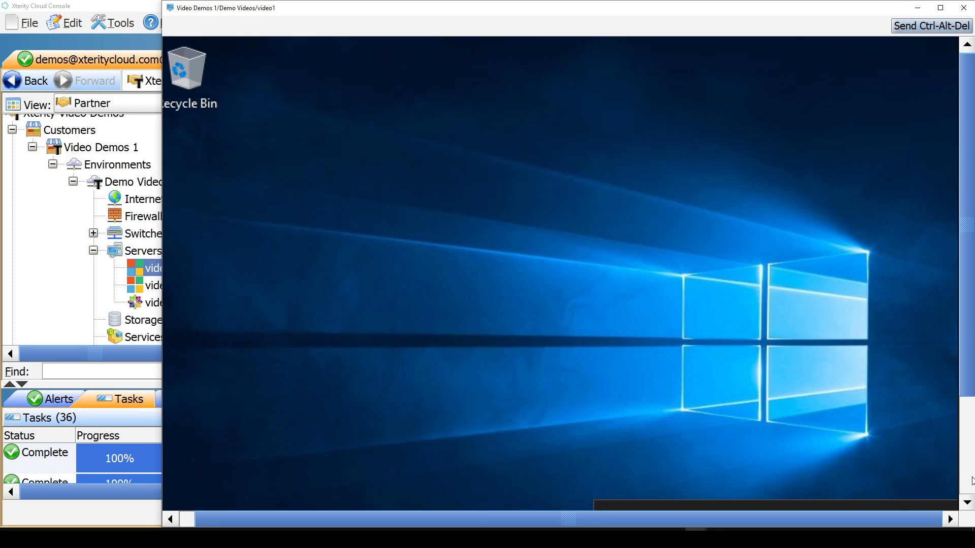
click(971, 482)
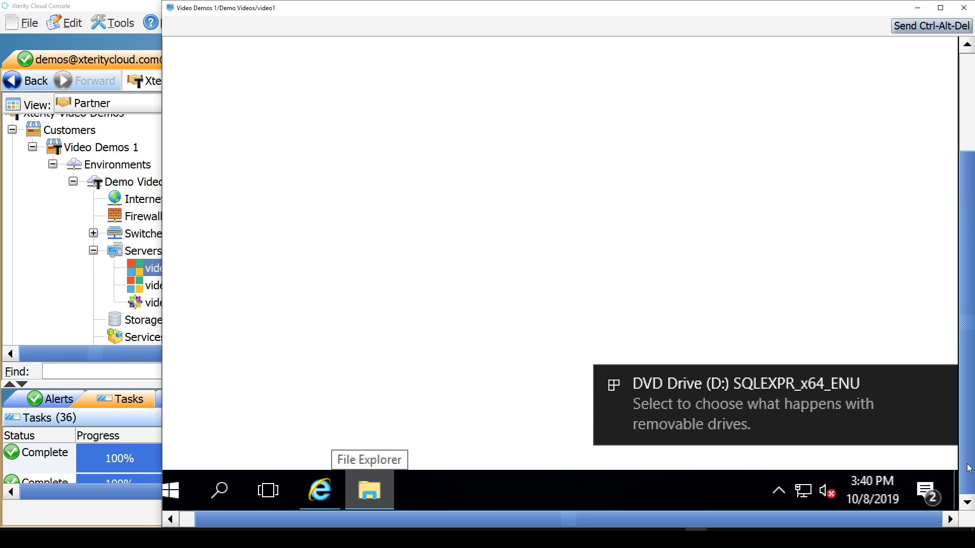
mouse_move(967, 468)
mouse_down()
mouse_move(958, 337)
mouse_move(960, 455)
mouse_up()
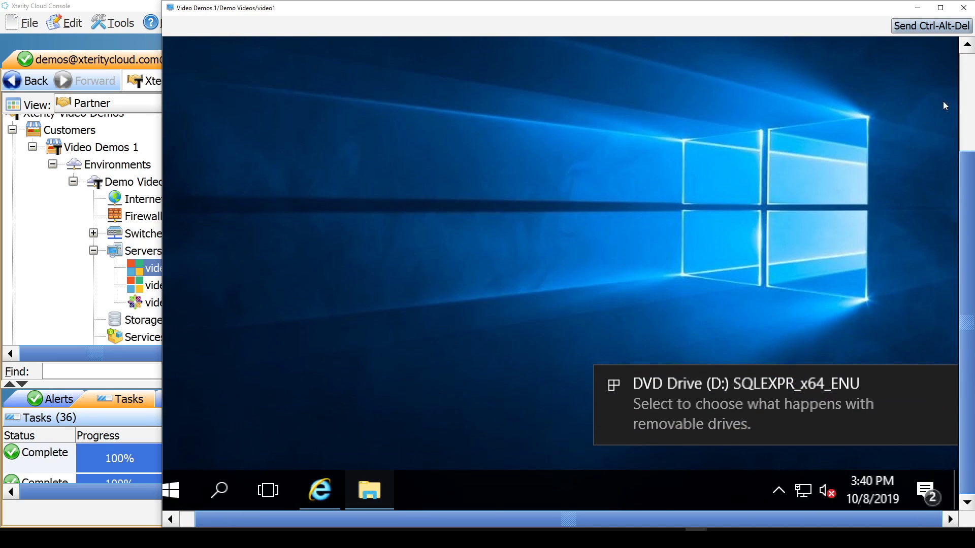
- Browse DVD Drive (D:) SQLEXPR_x64_ENU in File Explorer to check its files, then close Explorer and the console
click(965, 75)
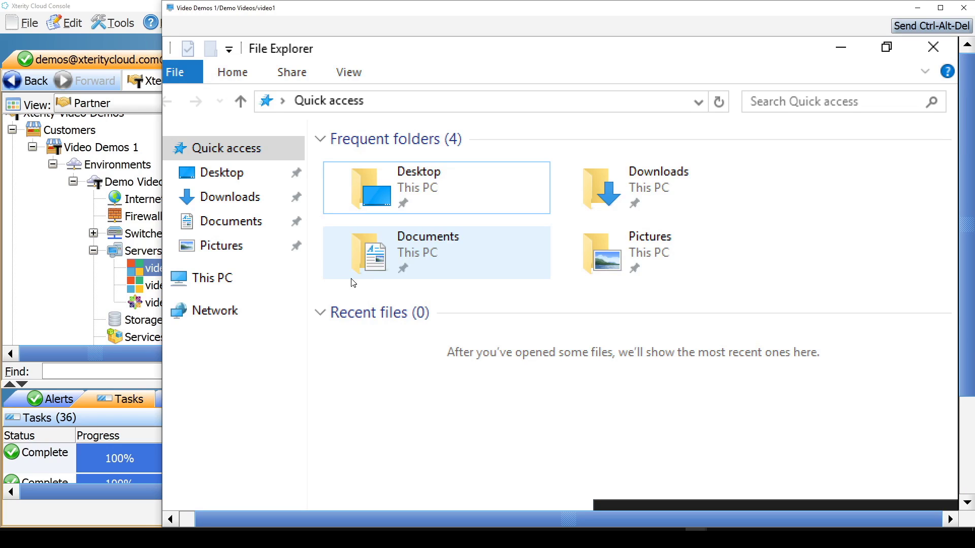
click(183, 282)
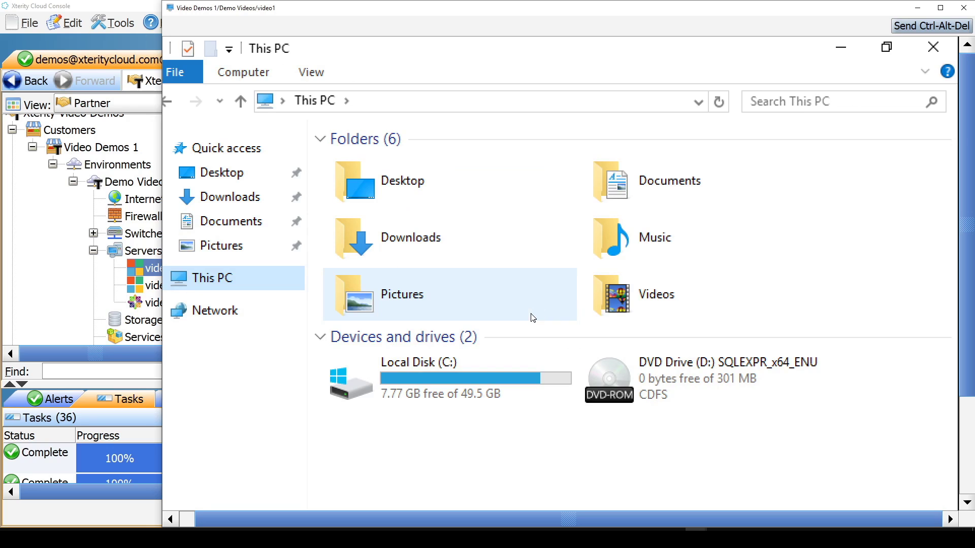
double_click(660, 379)
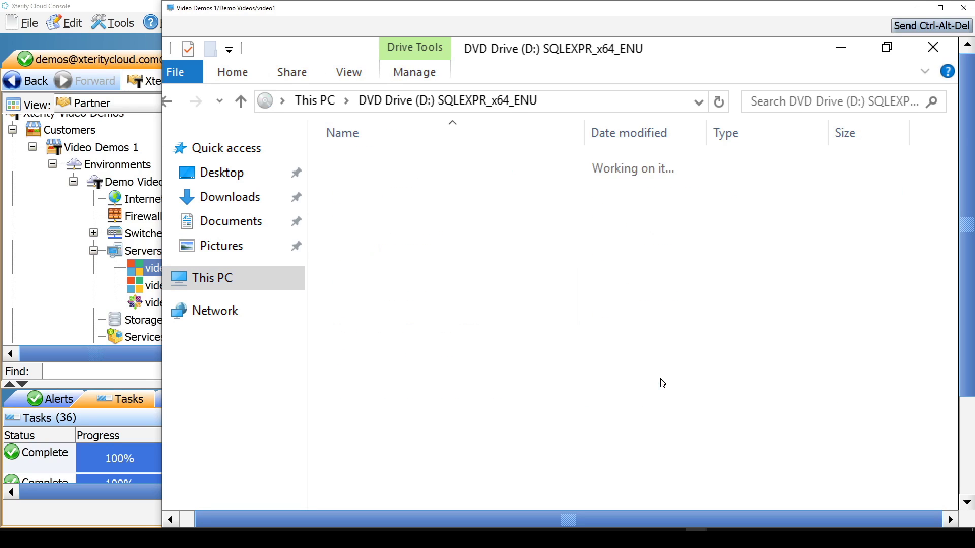
click(419, 191)
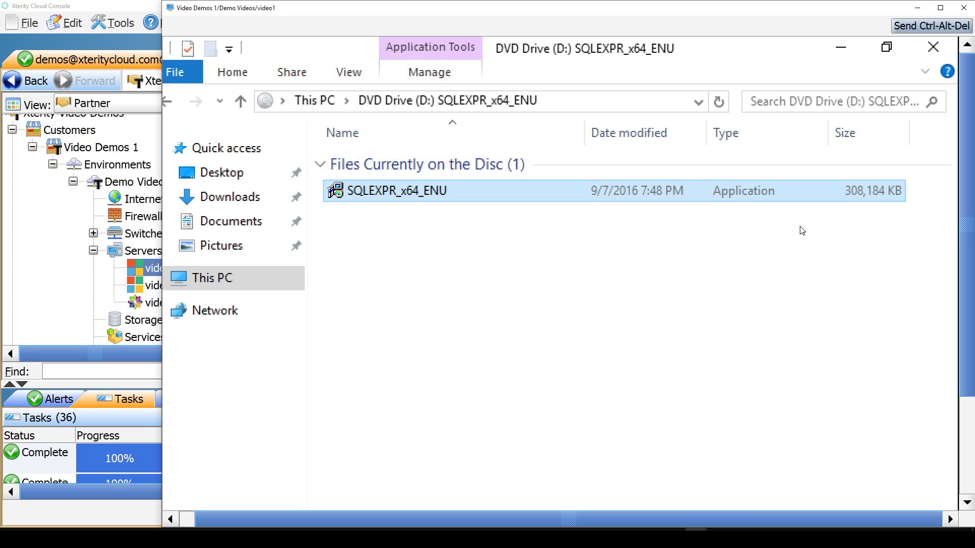
click(934, 46)
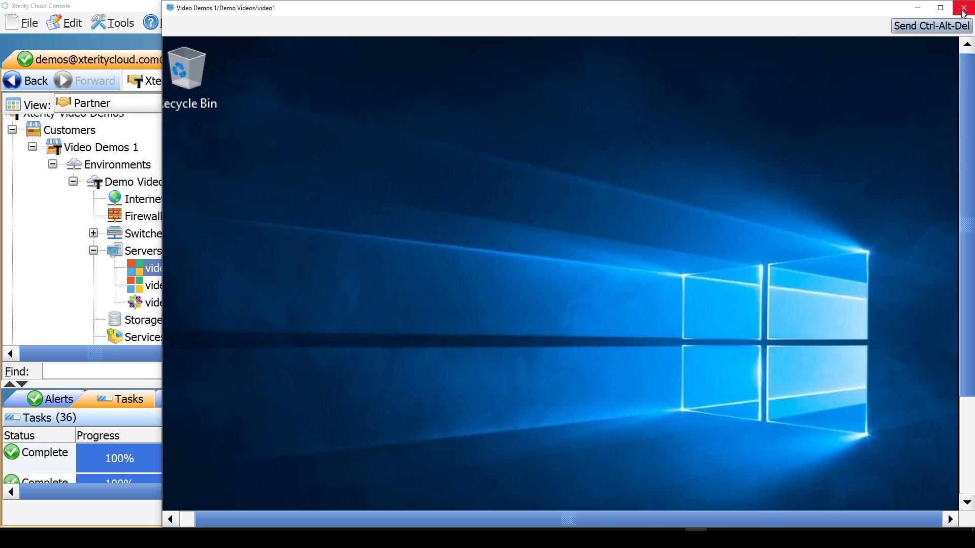
click(963, 8)
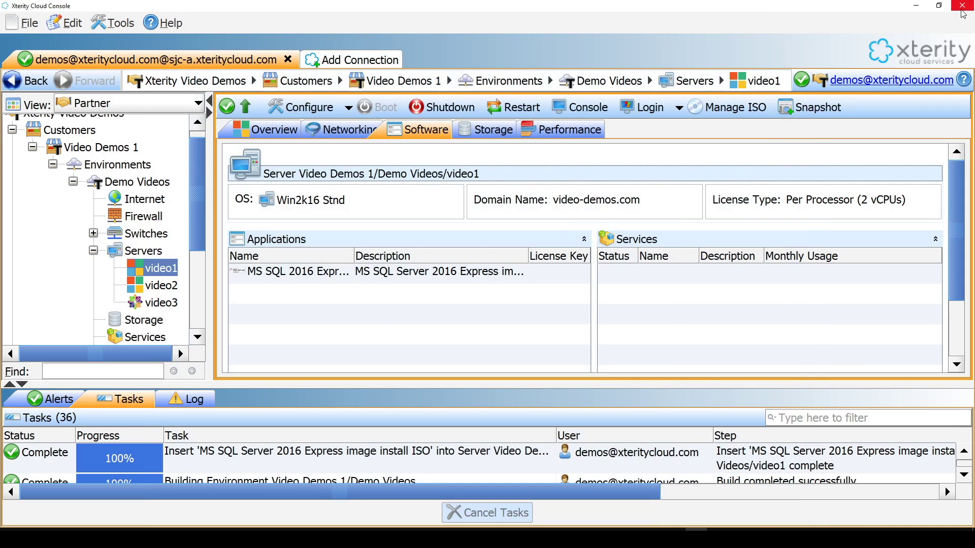
- Eject the ISO from video1's virtual DVD by selecting <None> and confirming the replacement
click(711, 108)
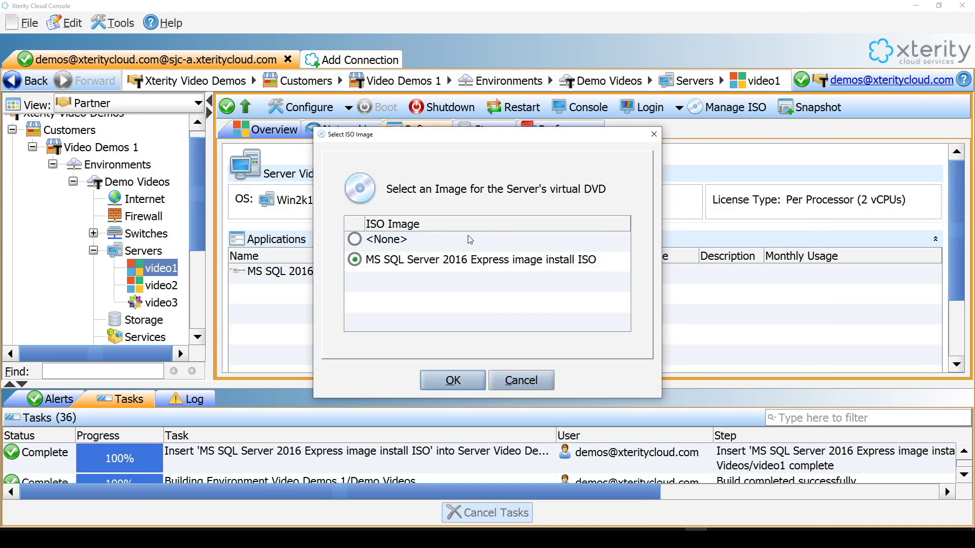
click(355, 239)
click(452, 381)
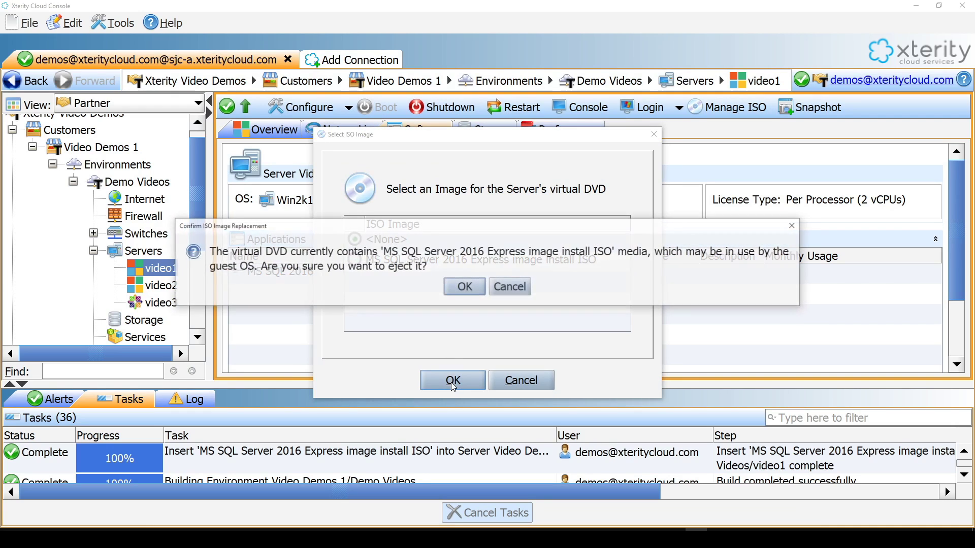
click(470, 287)
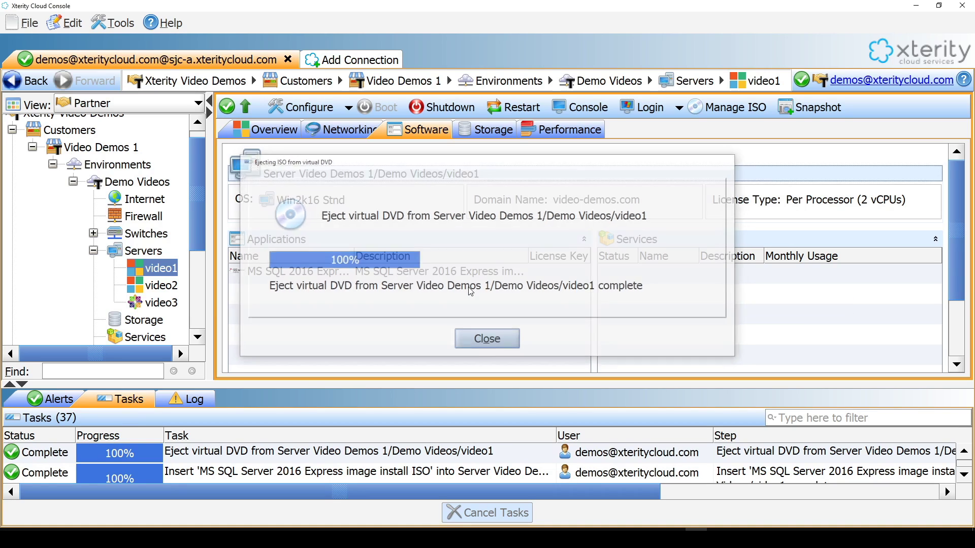
click(463, 277)
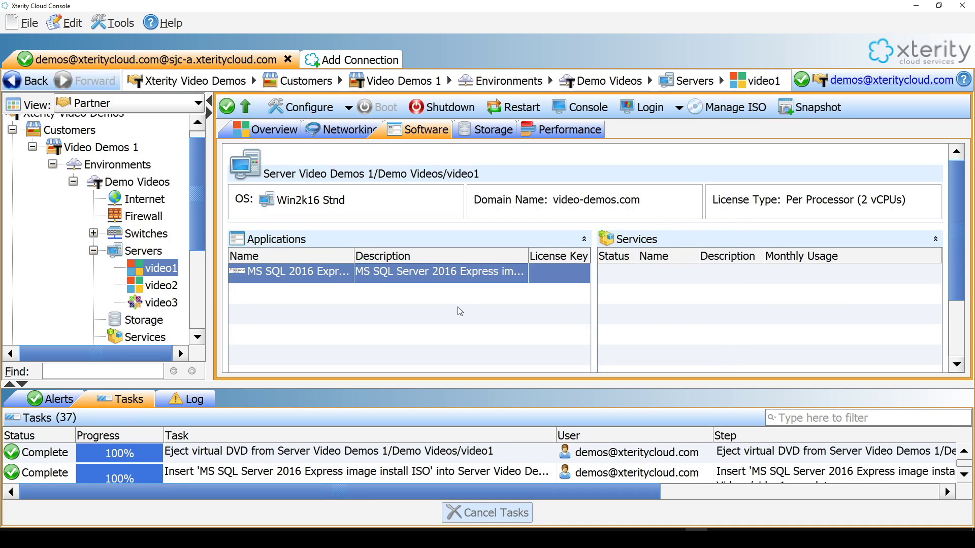